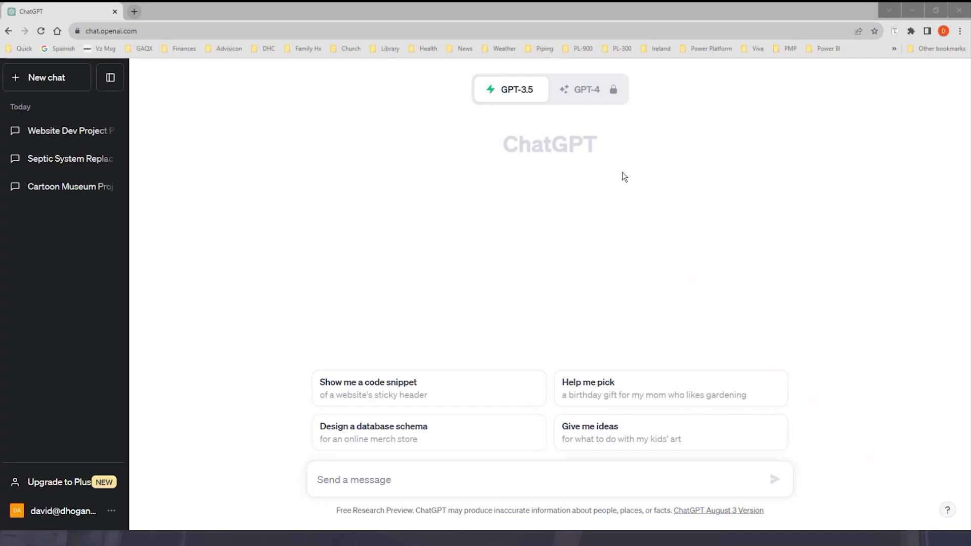
Ask for a sample project charter for creating an art museum that showcases cartoons from the 1950's in America.
click(346, 483)
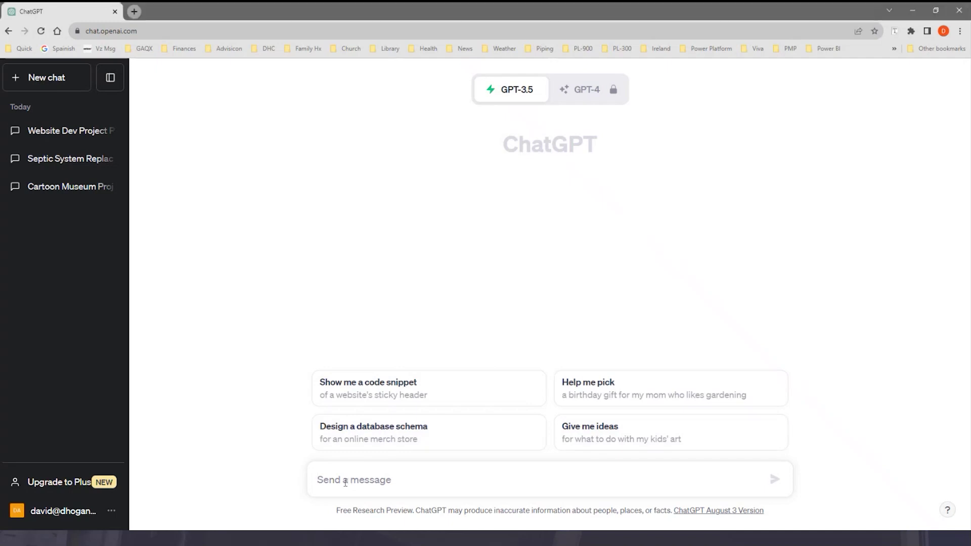
text(Create a sample project charter for creating an art museum that showcases cartoons from the 1950's in America)
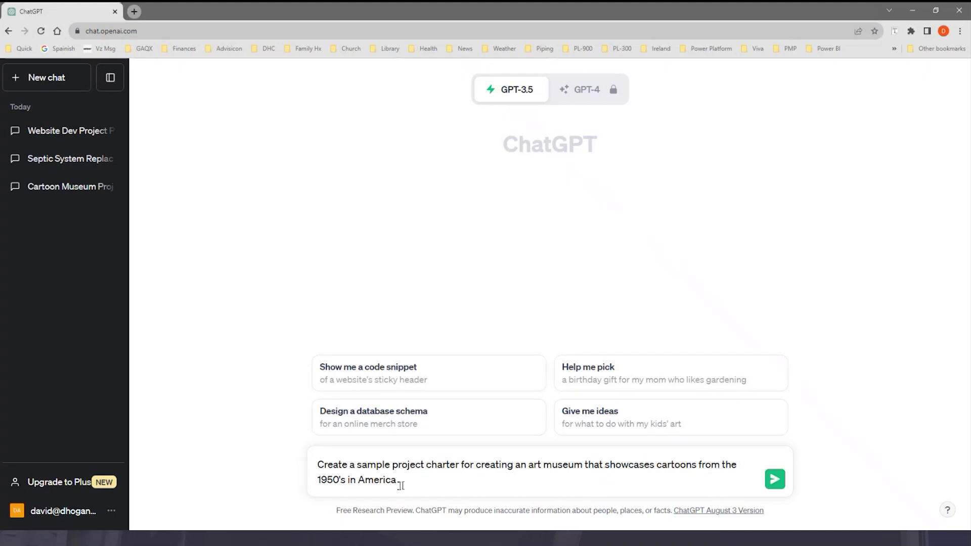
click(775, 480)
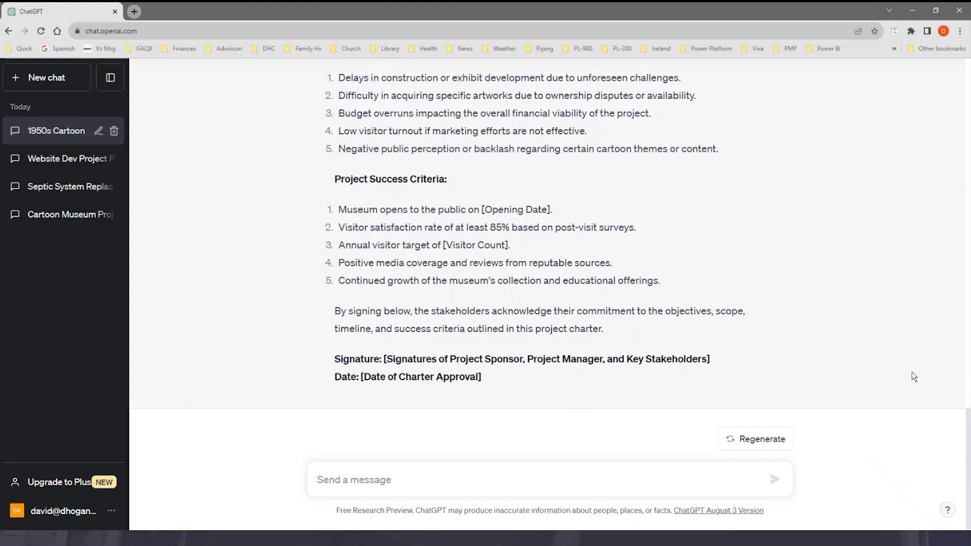
Read through the generated museum project charter, including its overview, objectives, scope, deliverables, timeline and risks.
scroll(914, 377, up, 2)
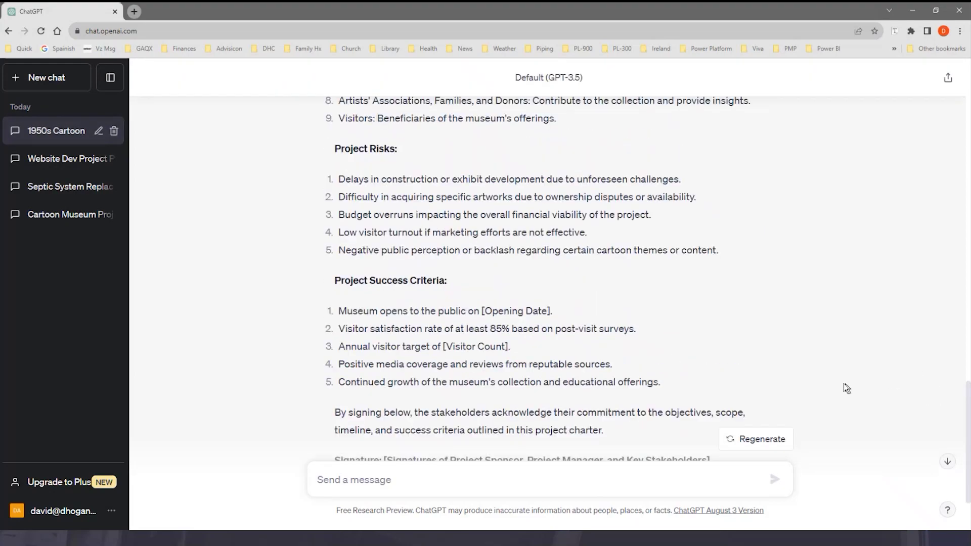
scroll(843, 387, down, 3)
scroll(844, 387, up, 10)
scroll(844, 387, up, 15)
mouse_move(772, 158)
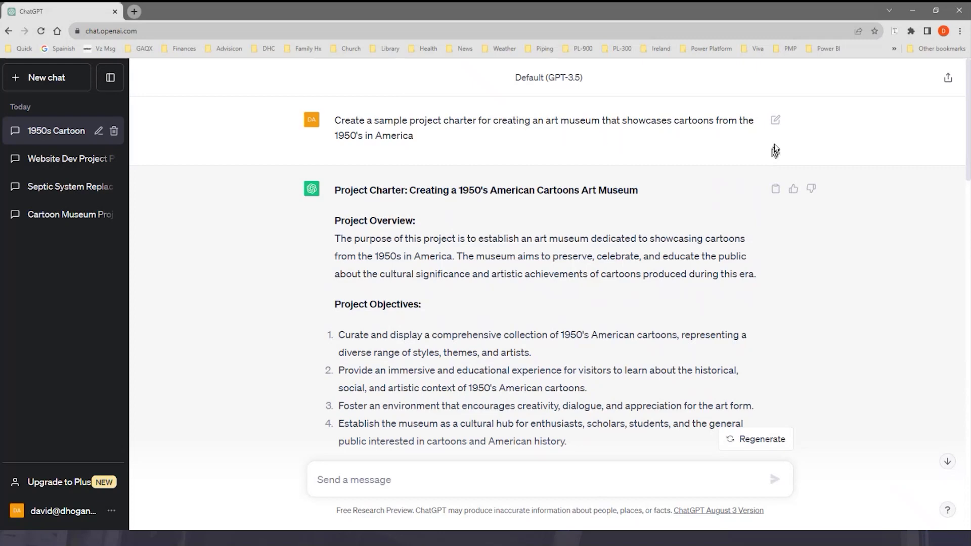
scroll(854, 410, down, 10)
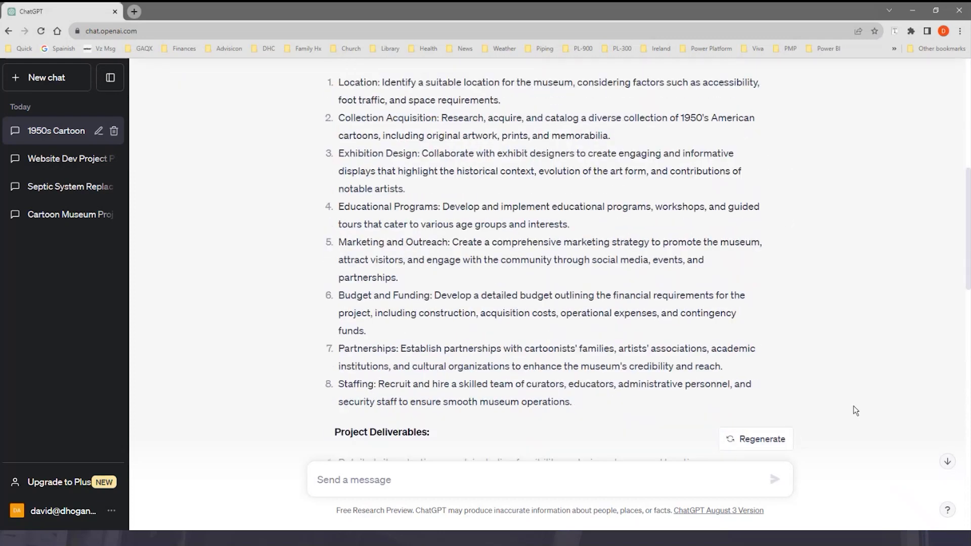
scroll(854, 410, down, 6)
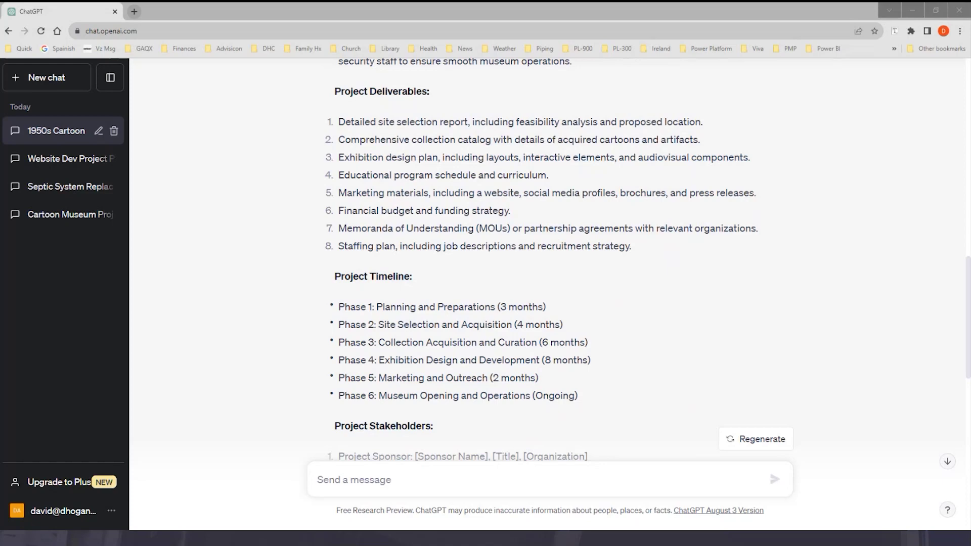
scroll(720, 162, up, 8)
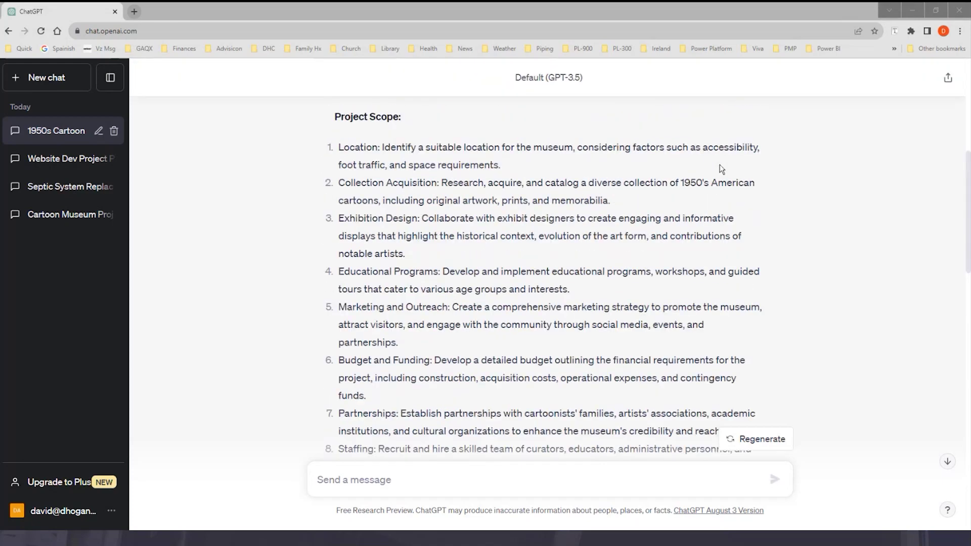
In a new chat, request a work breakdown structure for a septic system replacement project and look over the response.
click(62, 79)
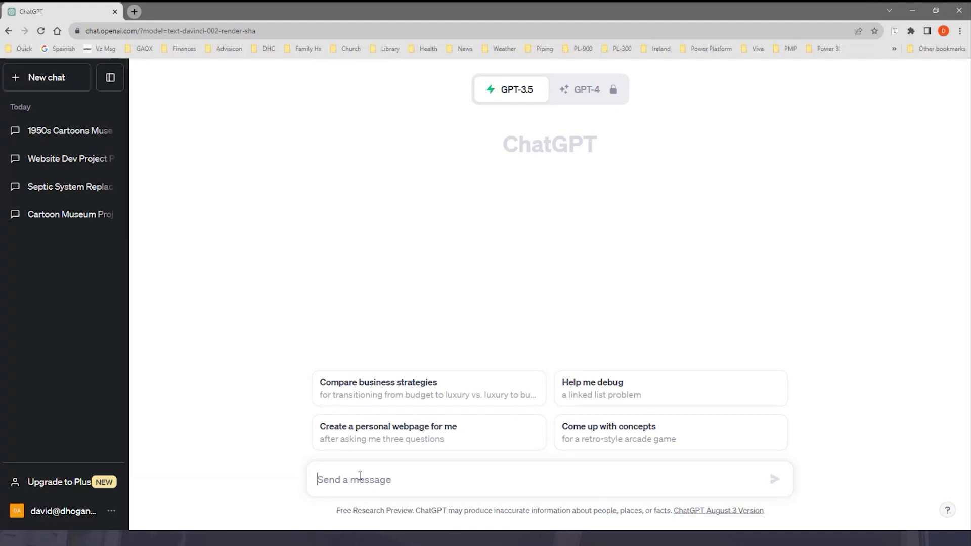
text(Create a work breakdown structure for a septic system replacement project)
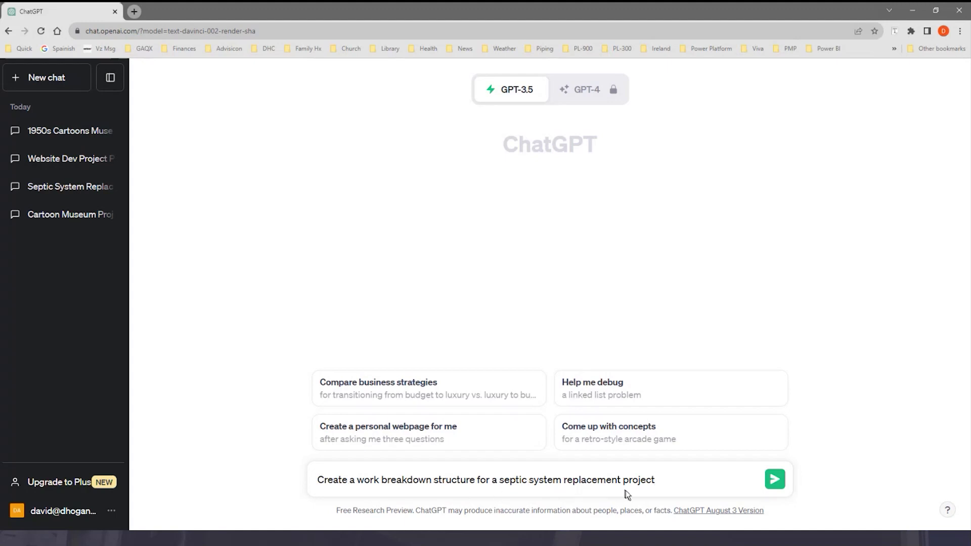
click(775, 483)
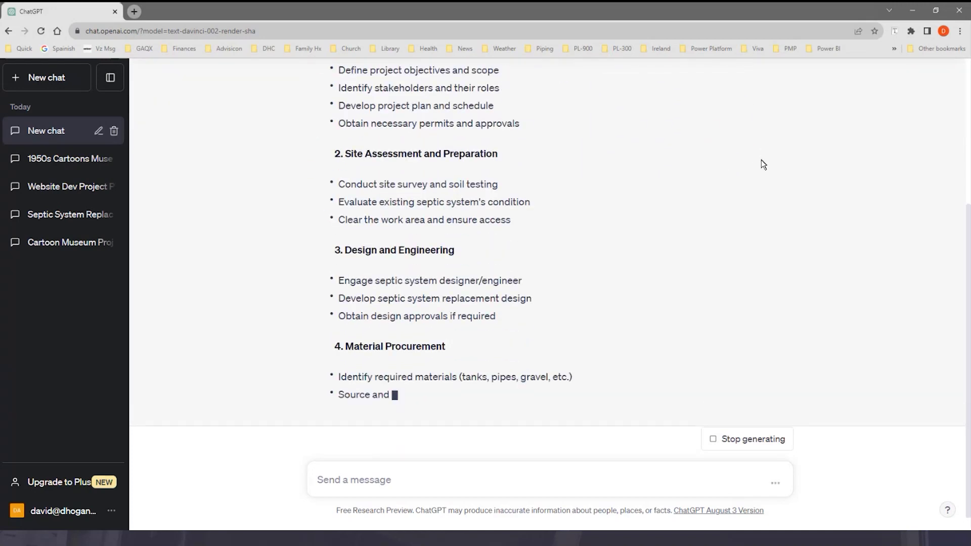
scroll(716, 172, up, 4)
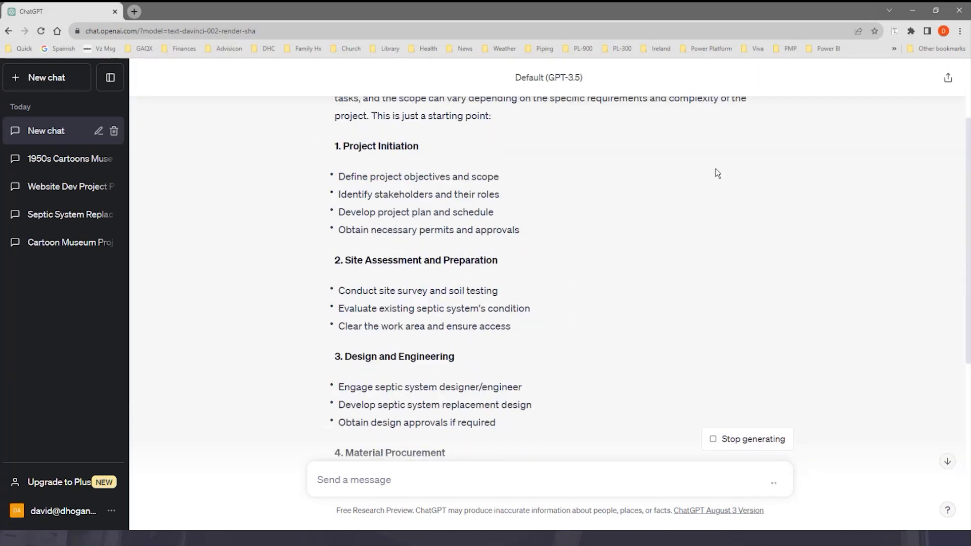
scroll(715, 172, down, 5)
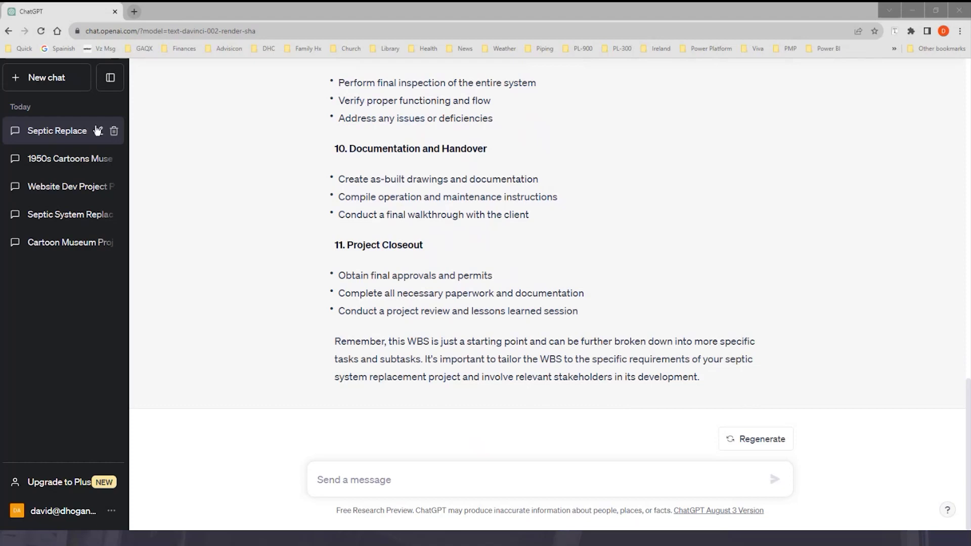
In a new chat, request a project plan in tabular form for a website development project that includes an online store.
click(70, 83)
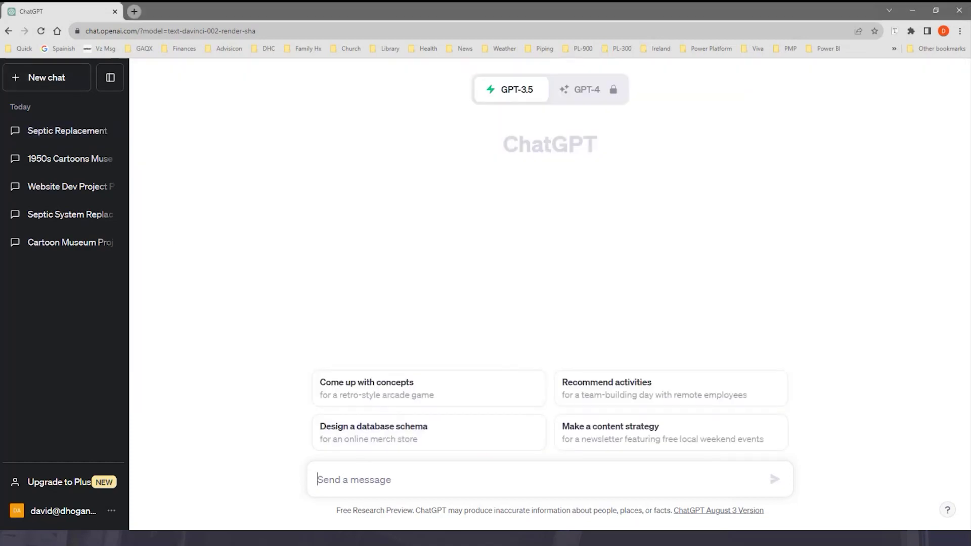
text(Create a project plan in tabular form for a website development project that includes an online store.)
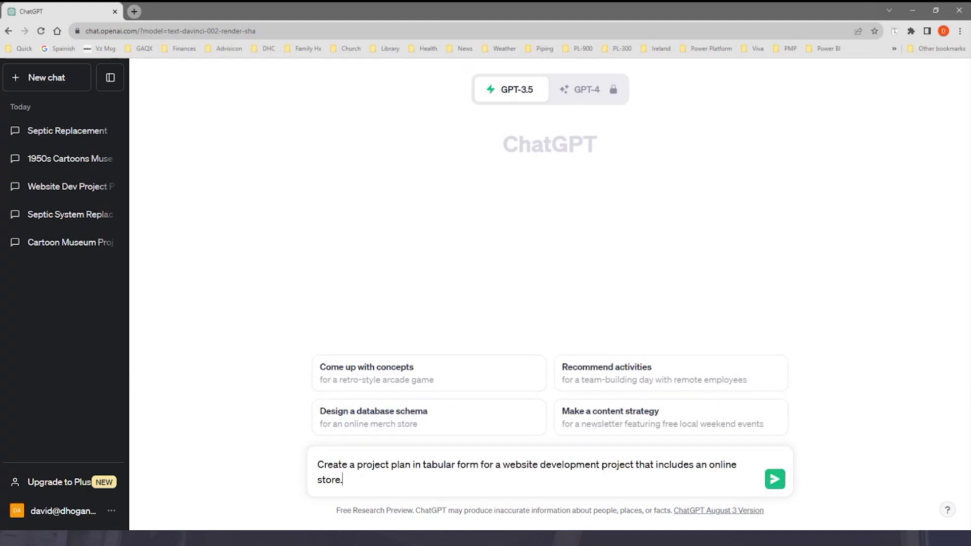
click(773, 480)
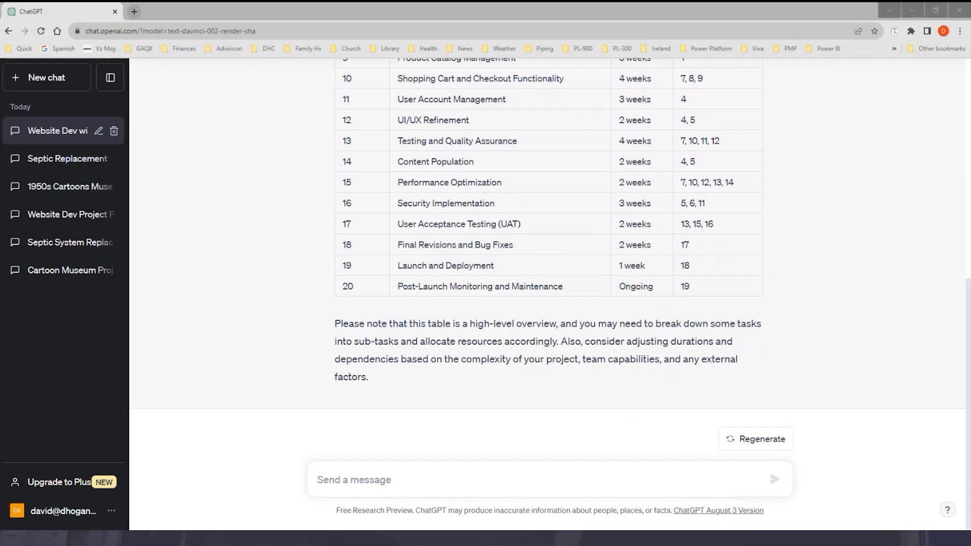
Ask for a budget column and a % complete column for each task in the website project plan.
click(353, 482)
text(add a budget column and % complete column for each task)
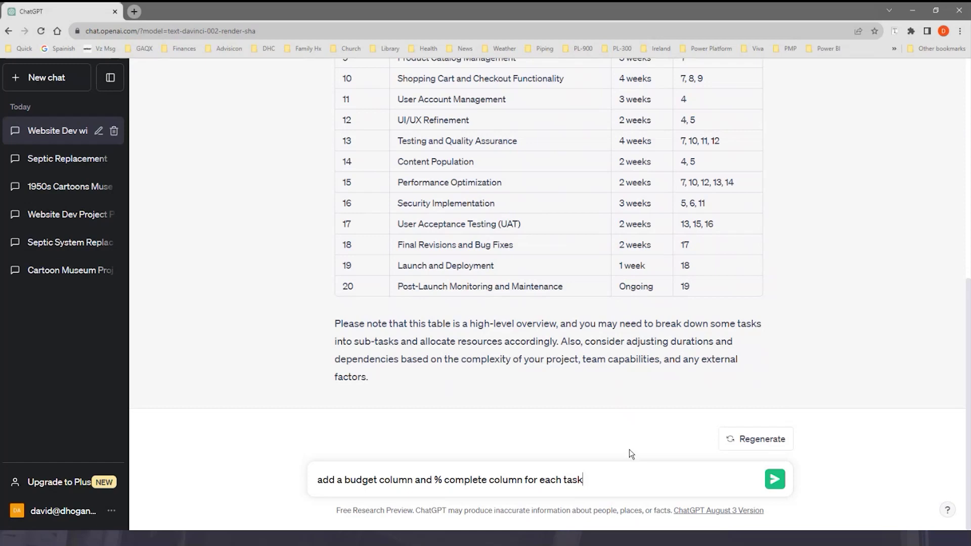
click(772, 479)
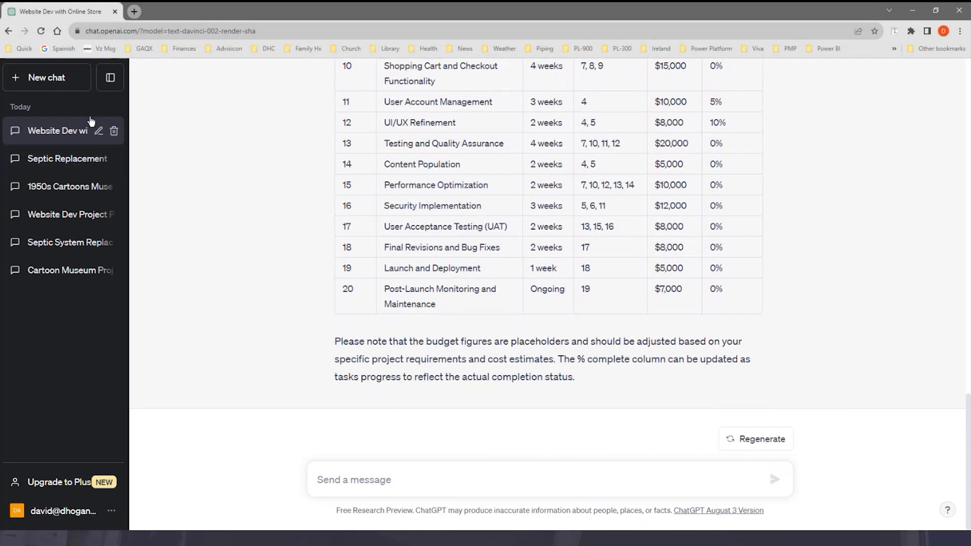
In a new chat, request a zero trust security model business case for a business with offices in 3 states, 100 employees, mobile devices and computers.
click(76, 83)
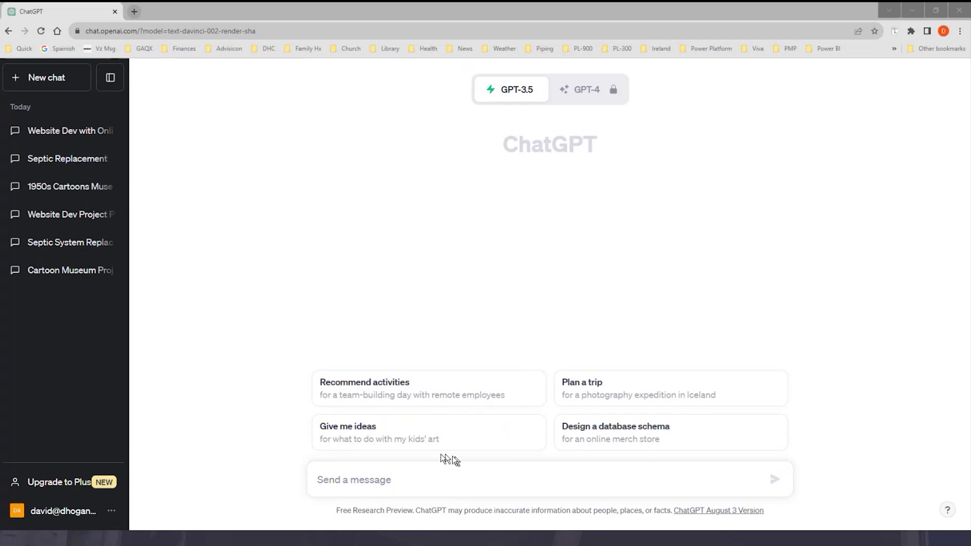
click(346, 480)
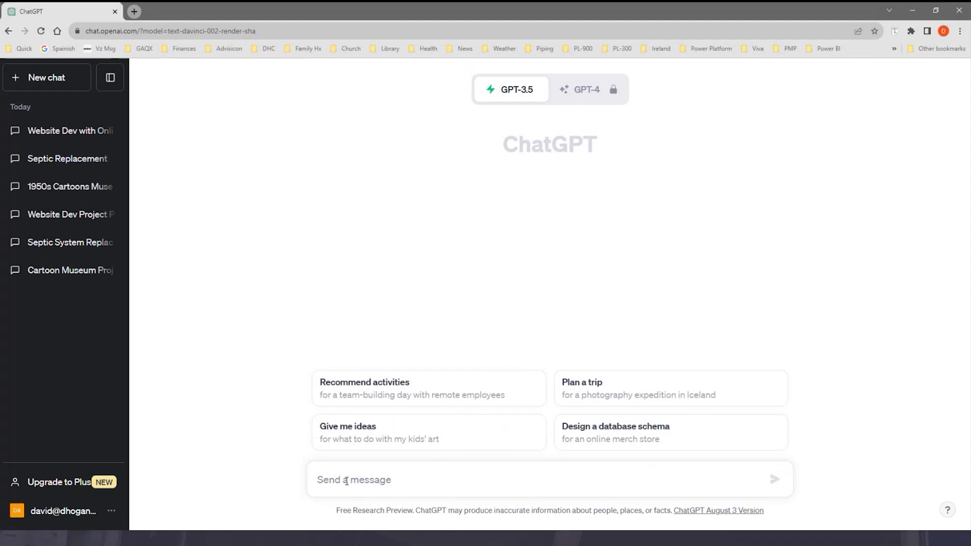
text(write a business case for implementing a zero trust security model for a business that has offices in 3 states with 100 employees who use mobile devices and computers)
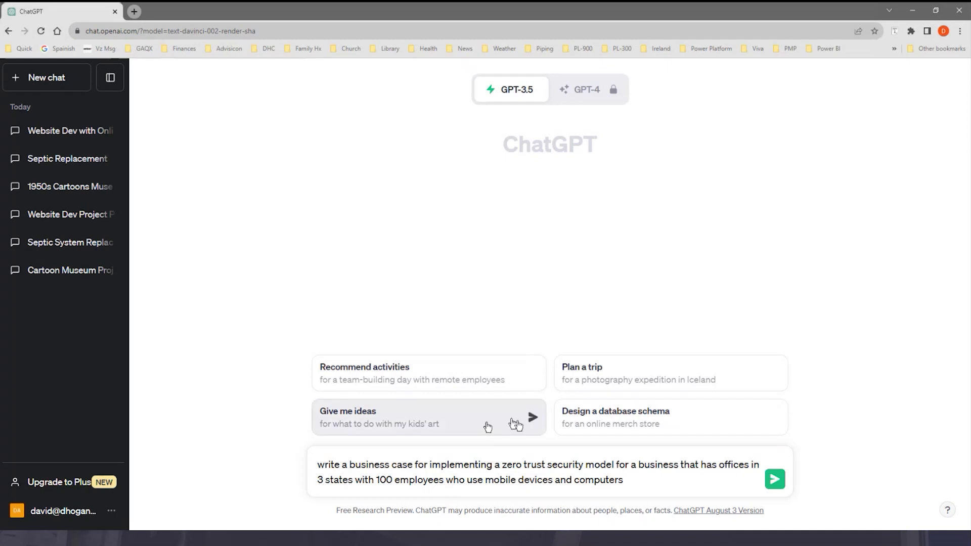
click(776, 486)
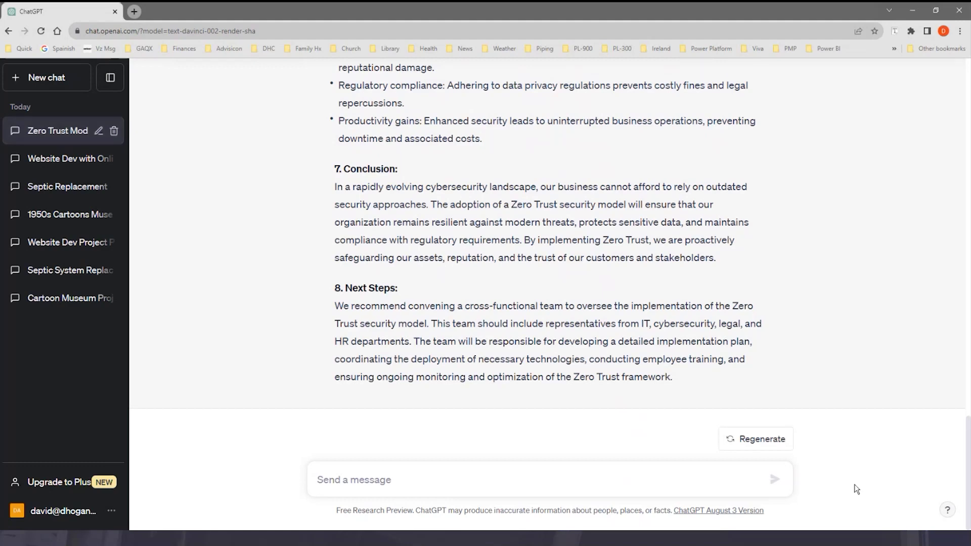
In a new chat, request a RACI Matrix in table format for an electronic medical record system implementation project and review it.
click(66, 90)
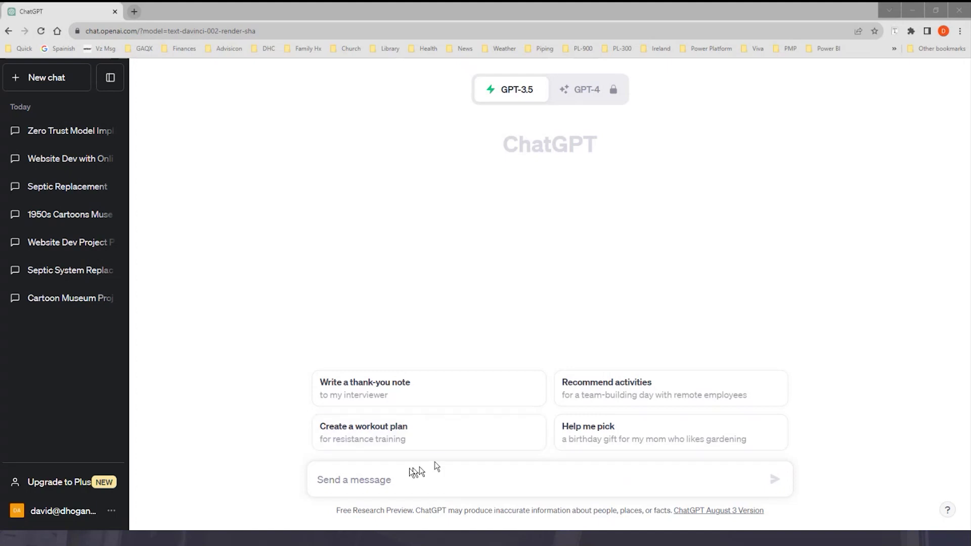
click(389, 479)
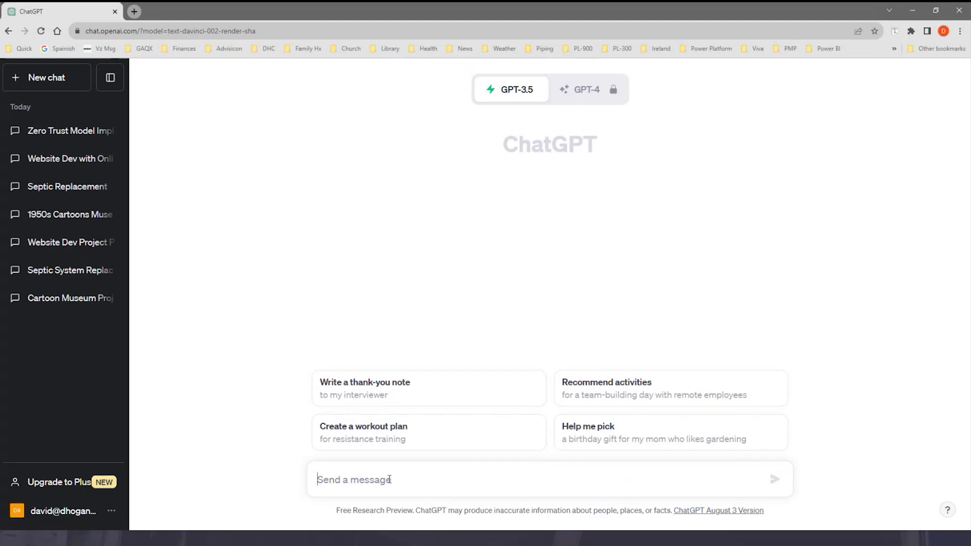
text(create a RACI Matrix in table format for an electronic medical record system implementation project)
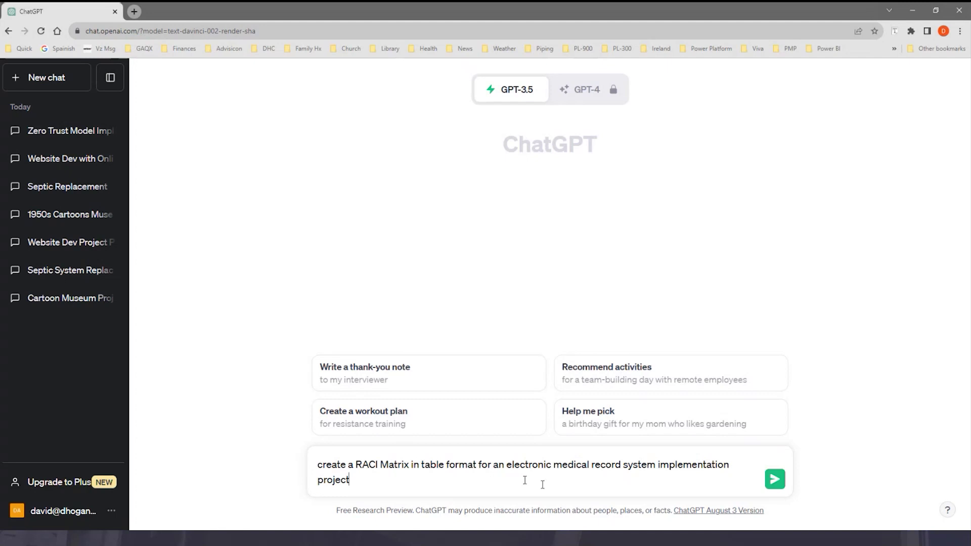
click(775, 479)
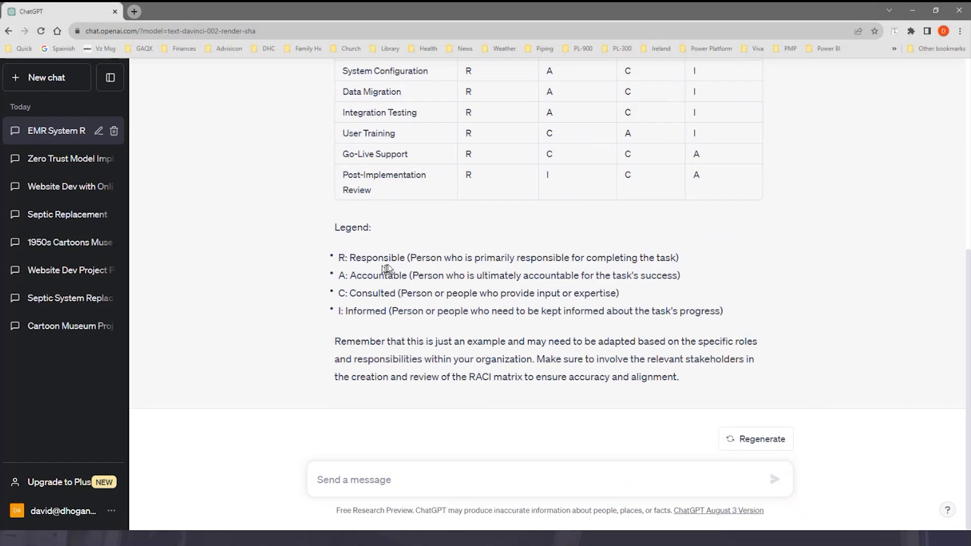
scroll(710, 168, up, 4)
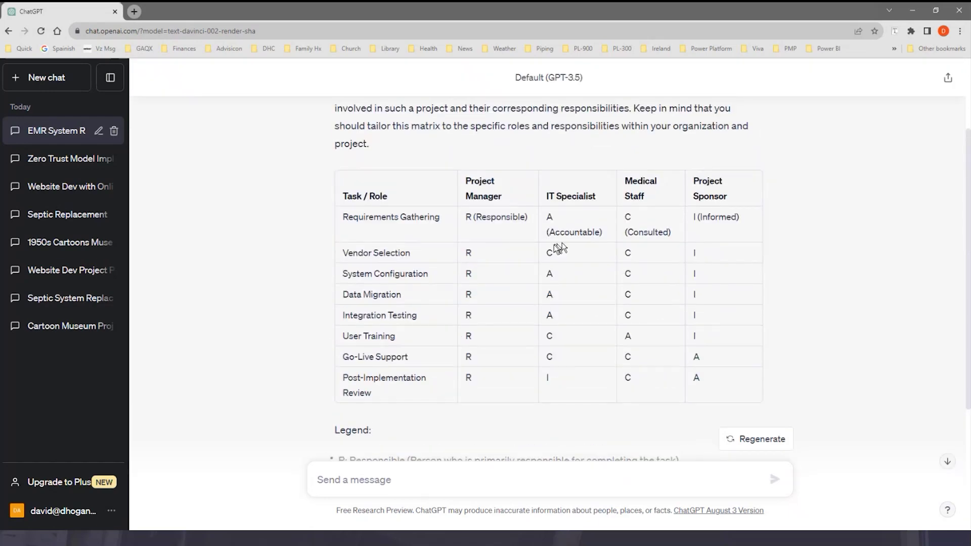
scroll(662, 261, down, 2)
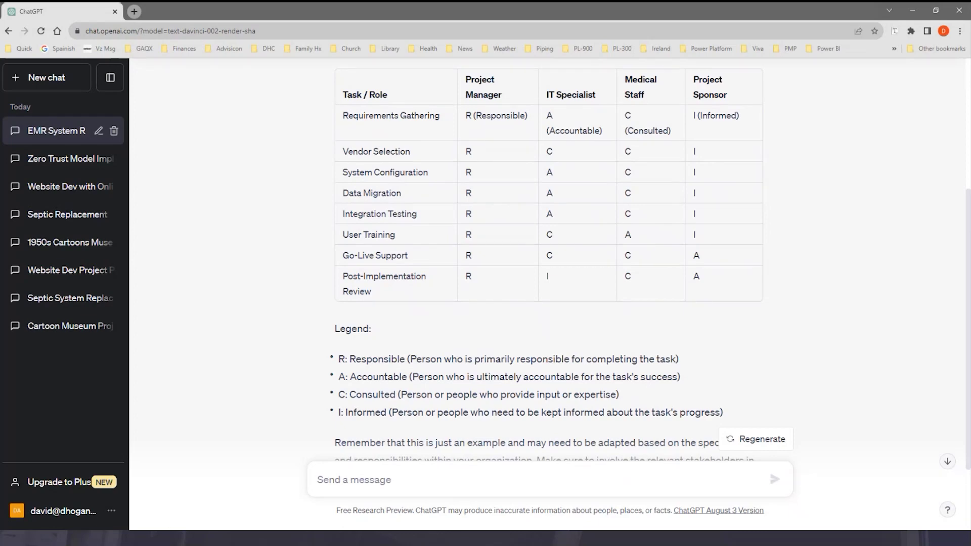
In a new chat, request a 10 bullet point summary of the CTAS County Commission meeting, supplying its transcript of dialogue, and review the summary.
click(67, 86)
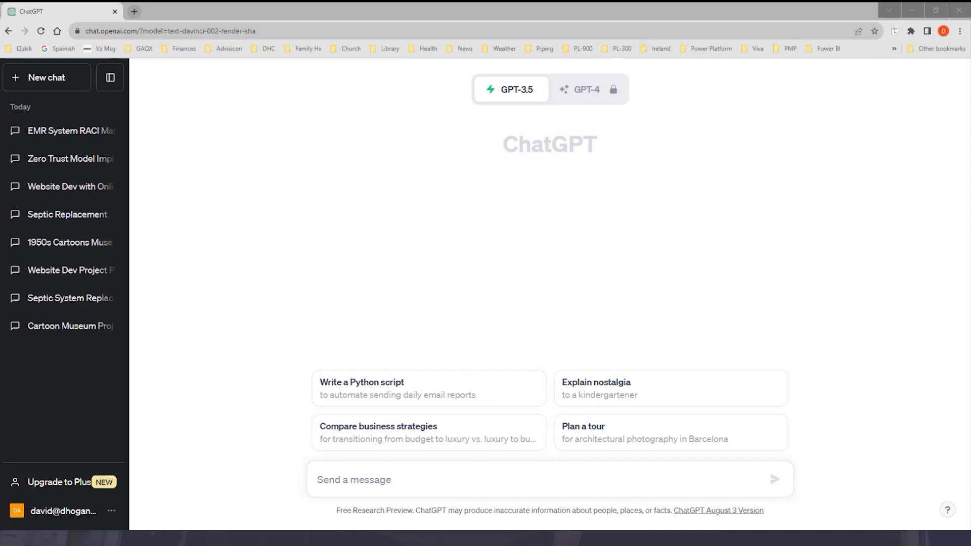
click(355, 480)
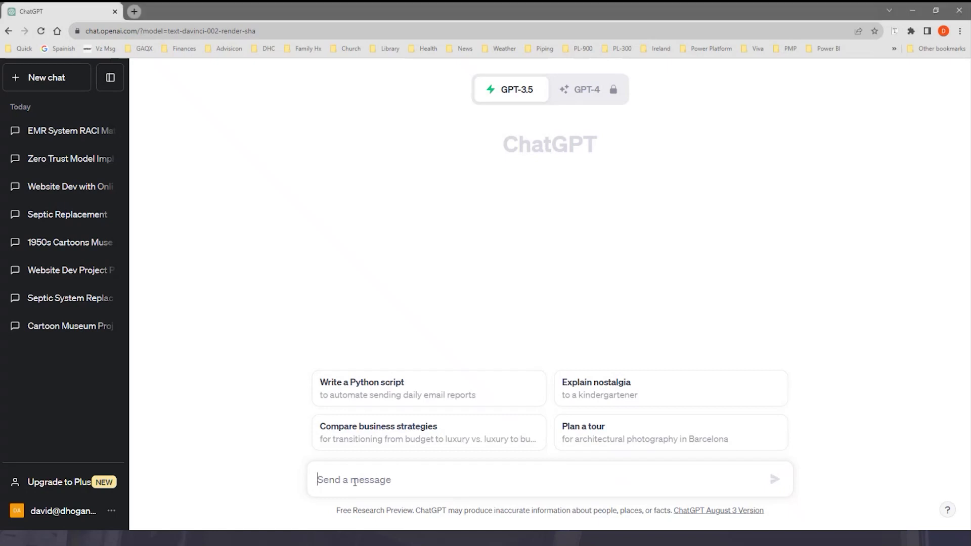
text(Commissioner Carmical: There will be a chili supper at County Elementary School on August 16 at 6:30 p.m. Everyone is invited. Chairman Wormsley: Commissioner Austin. Commissioner Austin: Move adjournment. Commissioner Garland: Second. Chairman Wormsley: Without objection, the meeting will stand adjourned.)
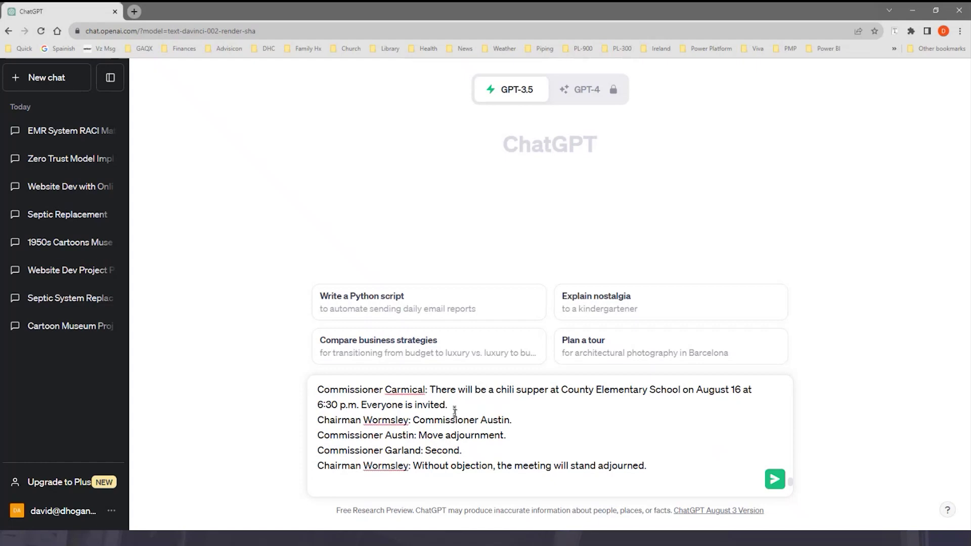
scroll(426, 444, up, 10)
scroll(404, 407, up, 5)
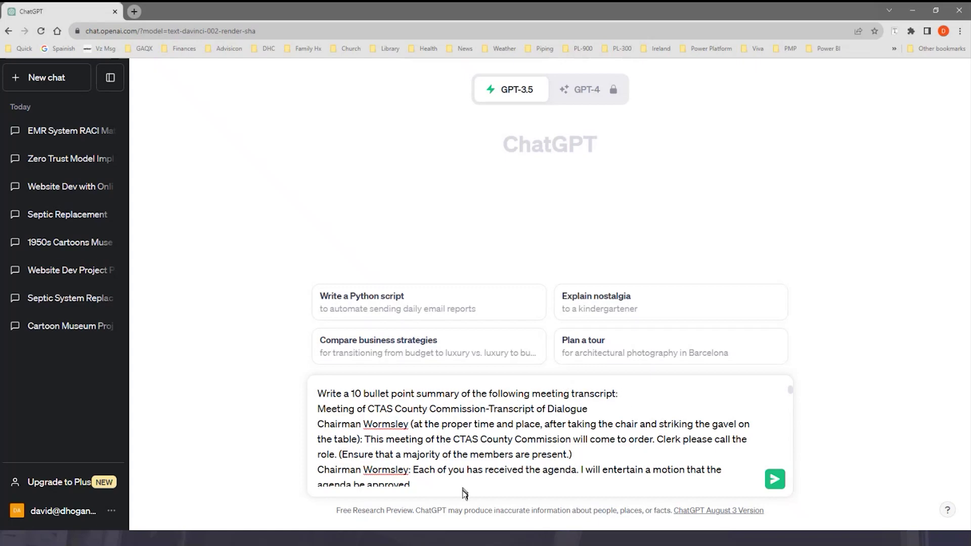
scroll(501, 460, down, 3)
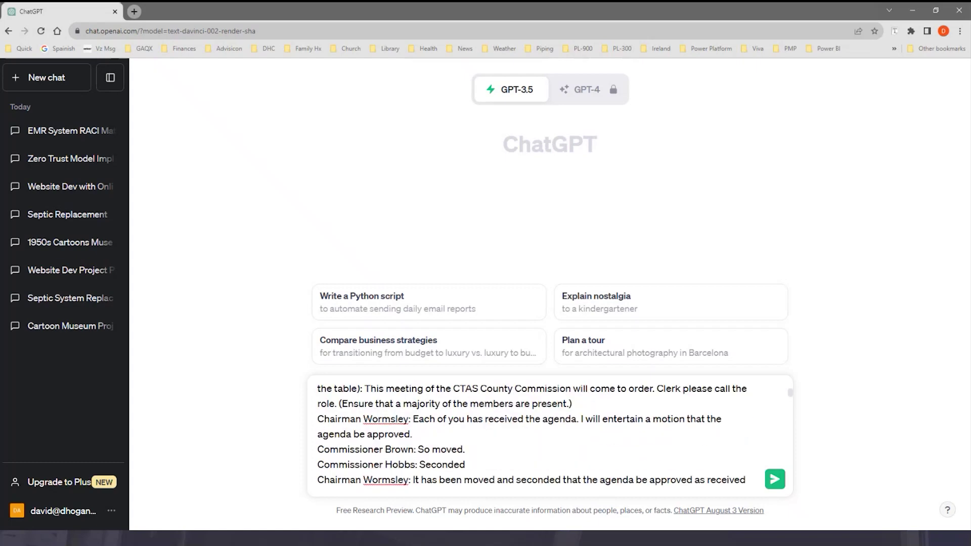
scroll(513, 421, up, 3)
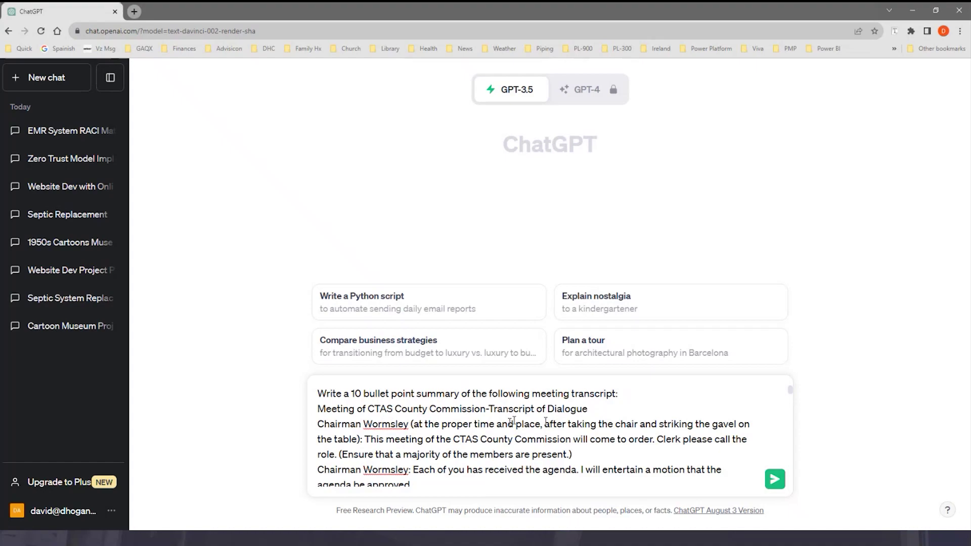
click(774, 479)
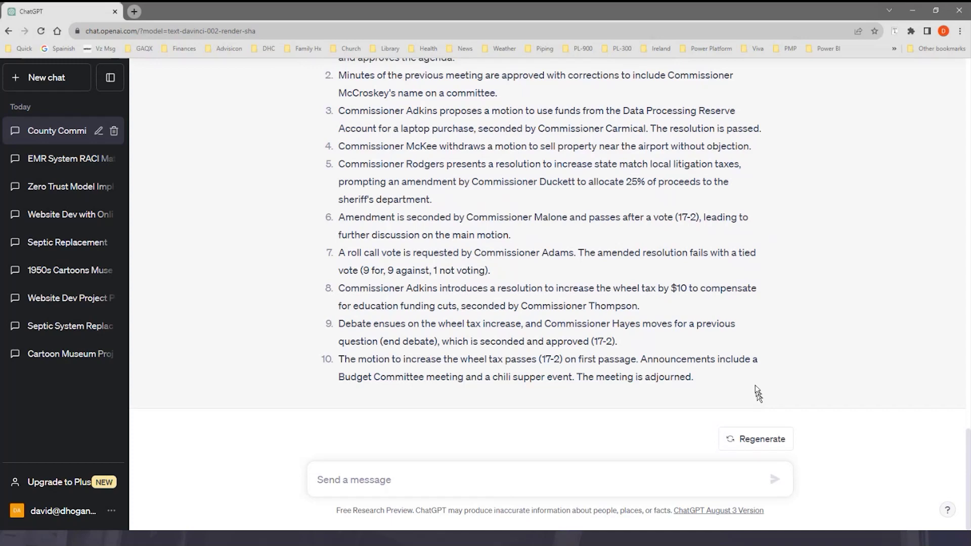
scroll(715, 293, up, 4)
scroll(715, 295, down, 2)
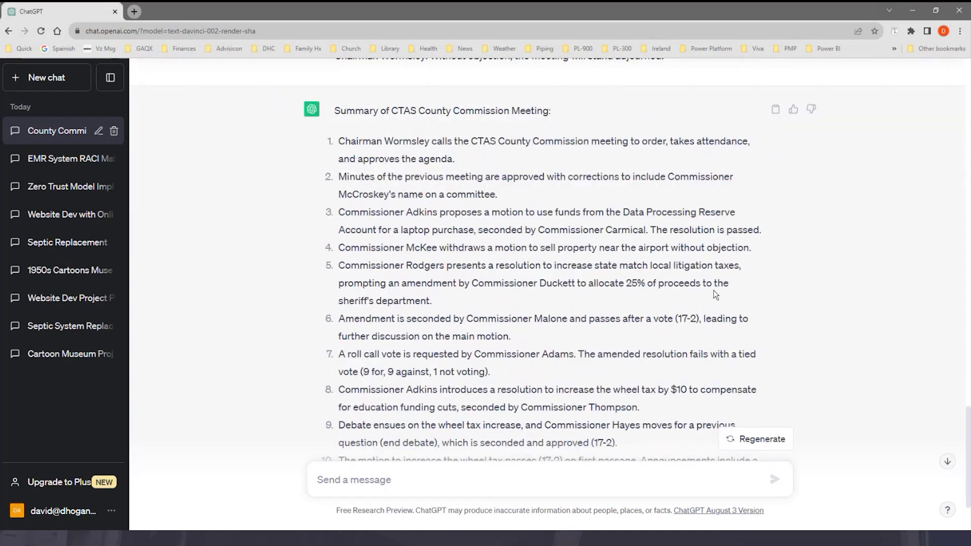